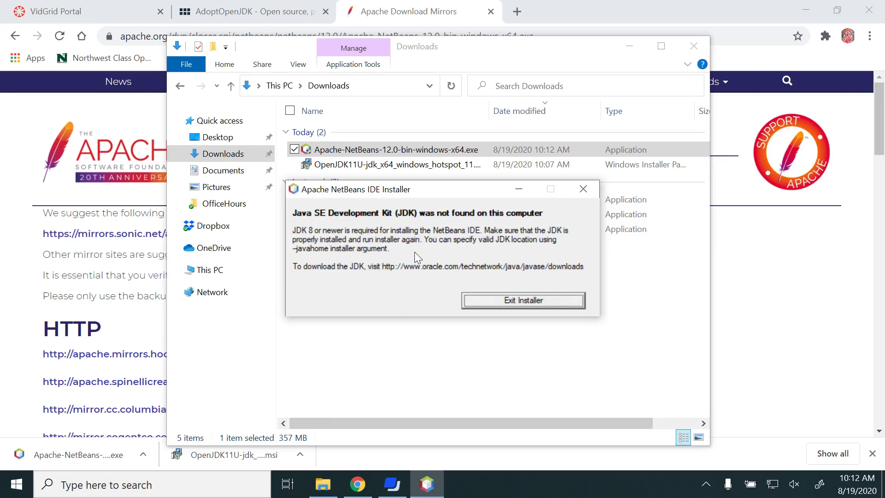
Exit the NetBeans installer and open the properties of This PC.
{"action": "left_click", "coordinate": [520, 299]}
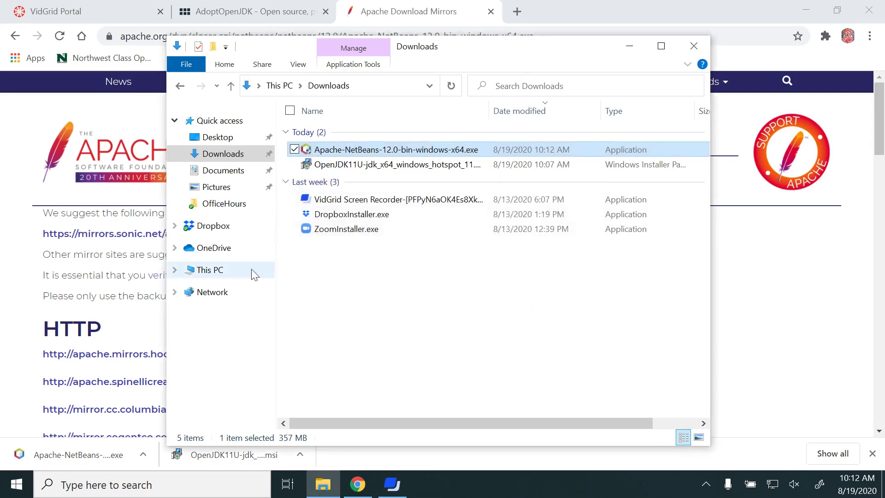
{"action": "right_click", "coordinate": [216, 275]}
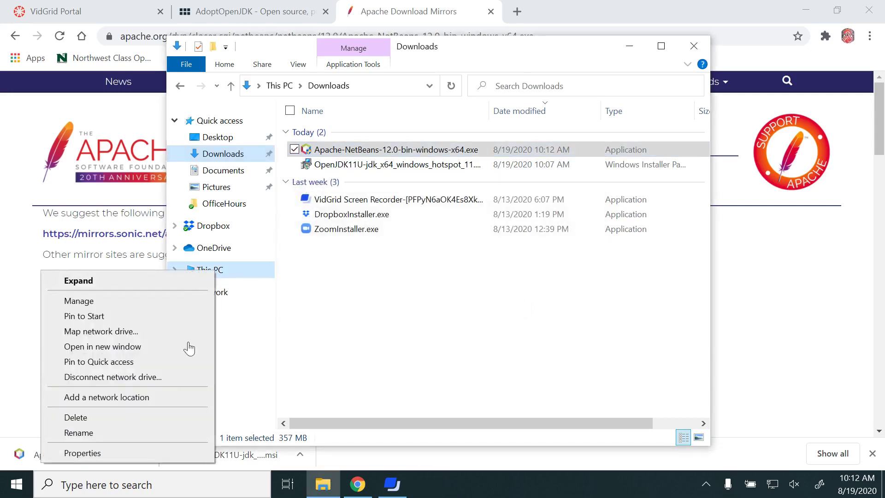
{"action": "left_click", "coordinate": [142, 452]}
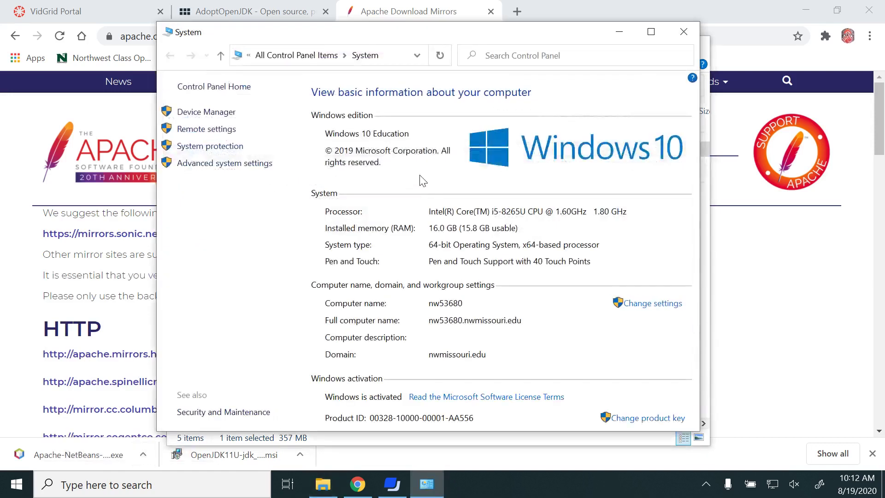
{"action": "left_click", "coordinate": [519, 15]}
{"action": "left_click", "coordinate": [517, 12]}
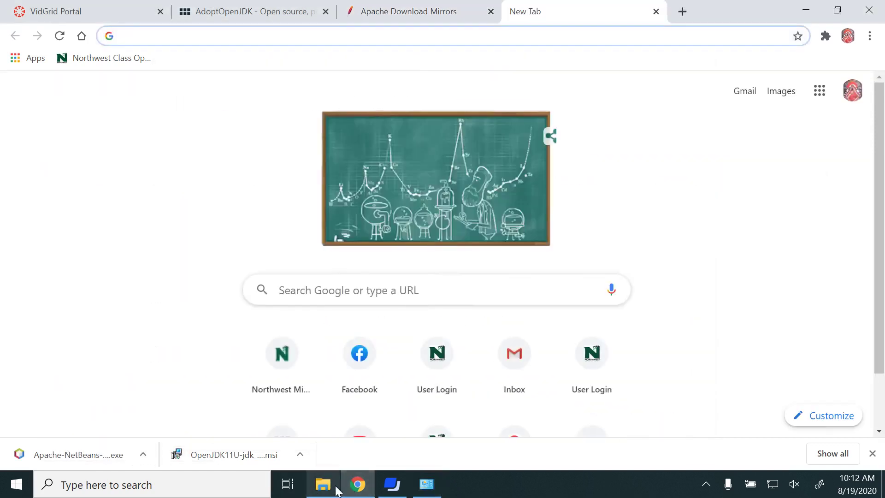
{"action": "left_click", "coordinate": [323, 484]}
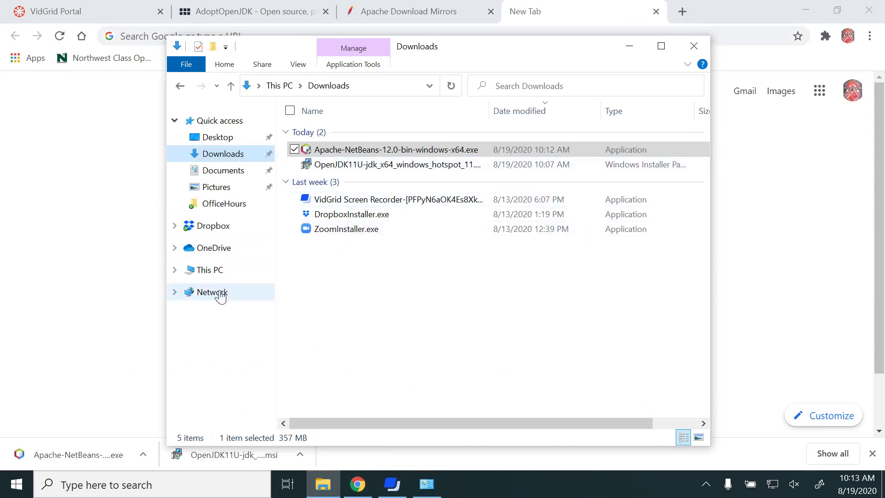
{"action": "left_click", "coordinate": [321, 484]}
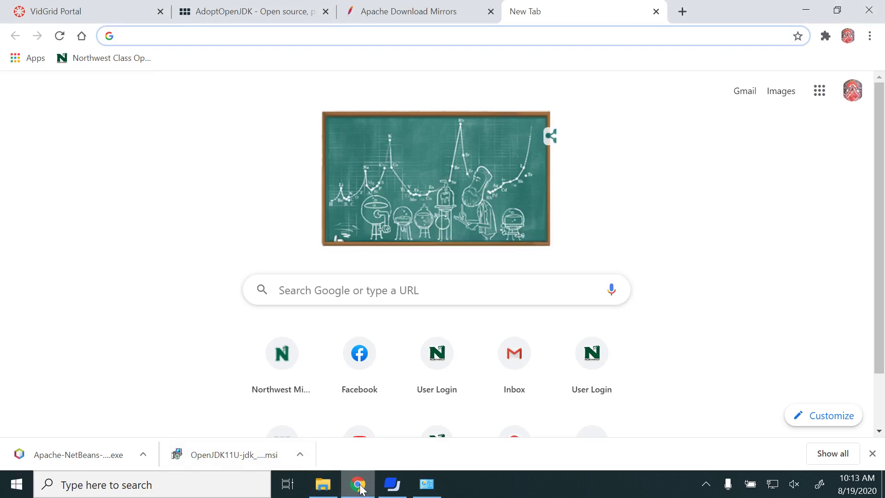
{"action": "mouse_move", "coordinate": [359, 486]}
{"action": "left_click", "coordinate": [323, 484]}
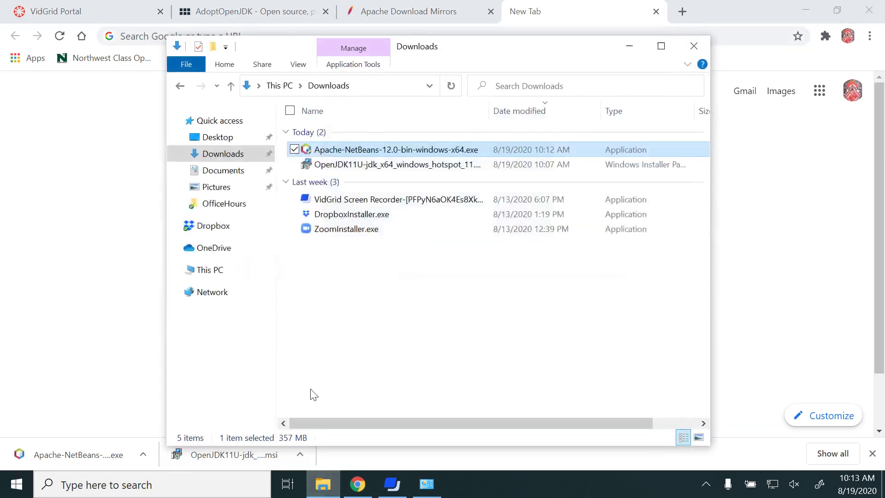
Open the environment variables through the advanced system settings of This PC and look through the system variables.
{"action": "right_click", "coordinate": [210, 272]}
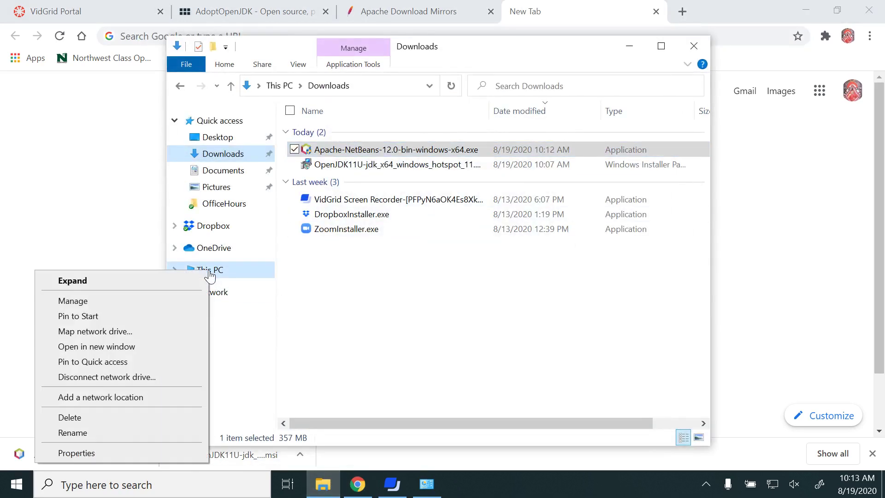
{"action": "left_click", "coordinate": [121, 452]}
{"action": "left_click", "coordinate": [238, 165]}
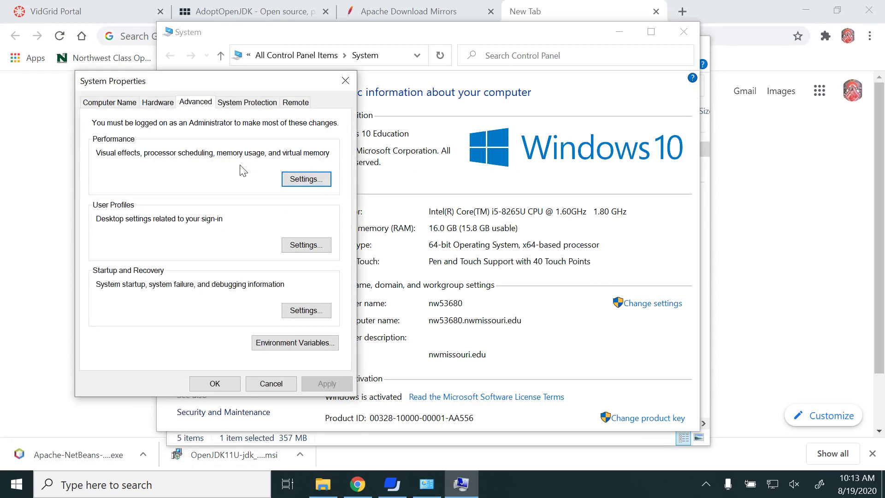
{"action": "left_click", "coordinate": [323, 346]}
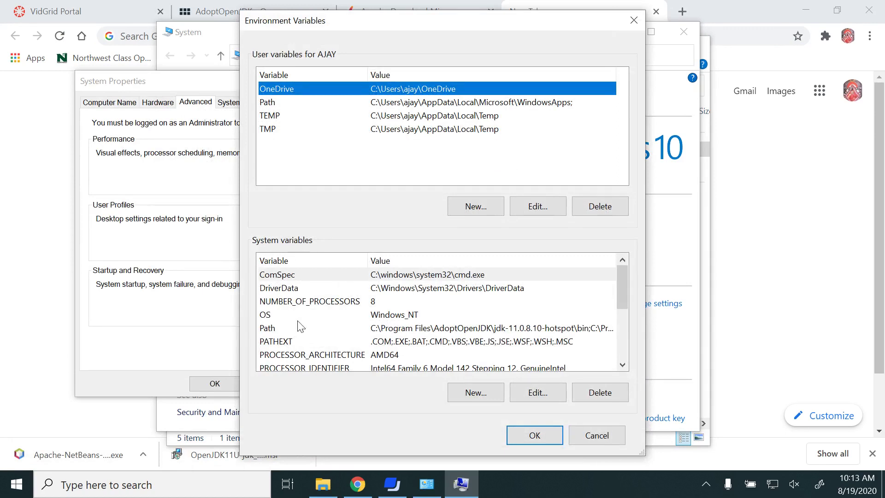
{"action": "scroll", "coordinate": [300, 326], "scroll_direction": "down", "scroll_amount": 3}
{"action": "scroll", "coordinate": [299, 326], "scroll_direction": "up", "scroll_amount": 3}
Start a new system variable and name it JAVA_HOME.
{"action": "left_click", "coordinate": [475, 391]}
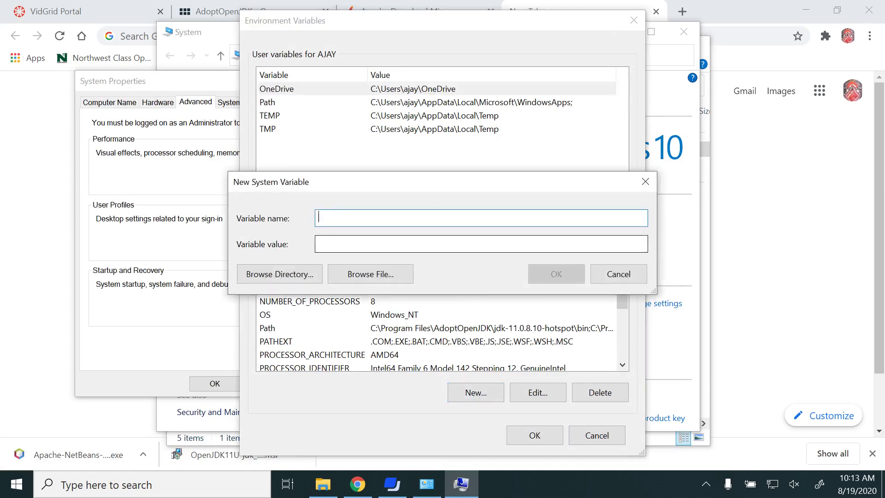
{"action": "type", "text": "JA"}
{"action": "left_click", "coordinate": [455, 245]}
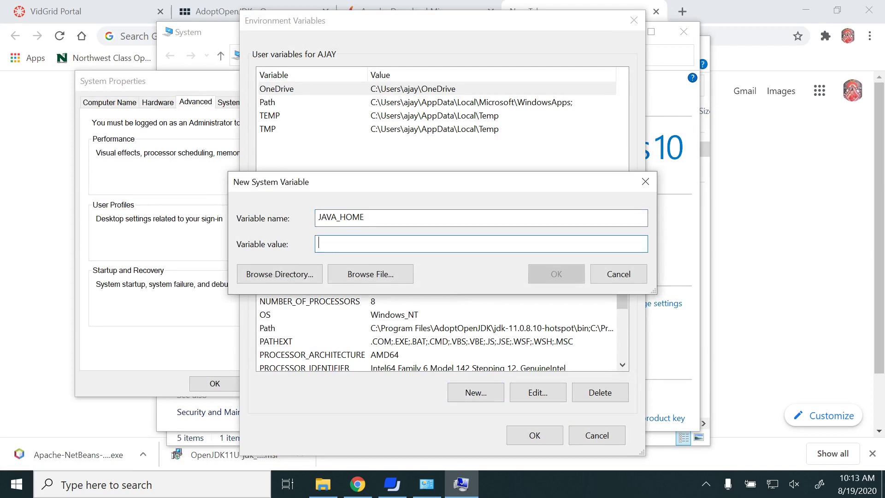
Set the JAVA_HOME value to the folder C:\Program Files\AdoptOpenJDK\jdk-11.0.8.10-hotspot by browsing to it, and save the variable.
{"action": "left_click", "coordinate": [291, 276]}
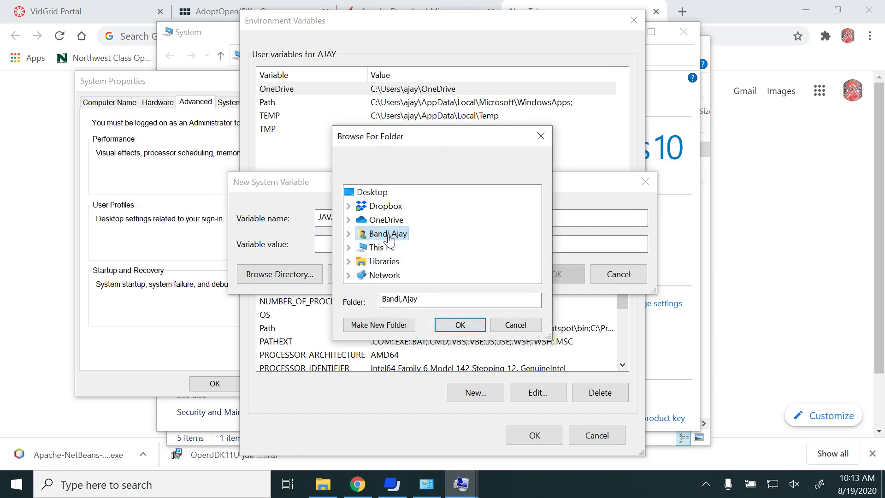
{"action": "double_click", "coordinate": [388, 249]}
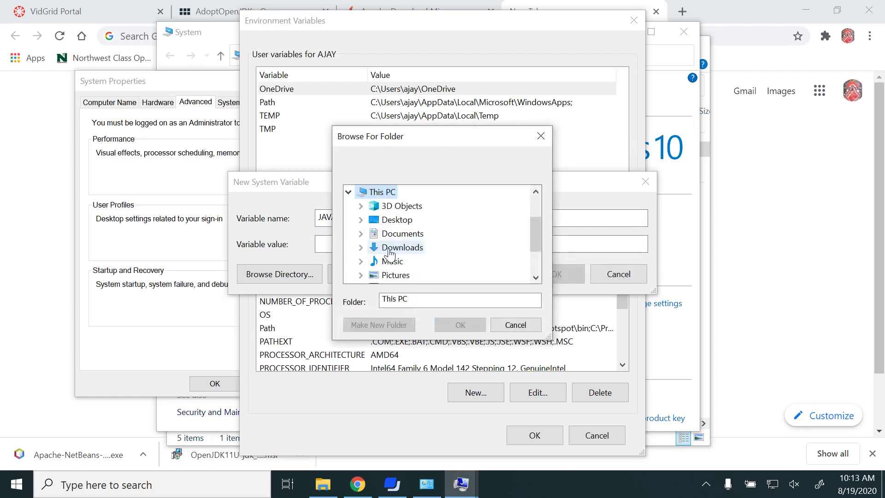
{"action": "scroll", "coordinate": [388, 253], "scroll_direction": "down", "scroll_amount": 2}
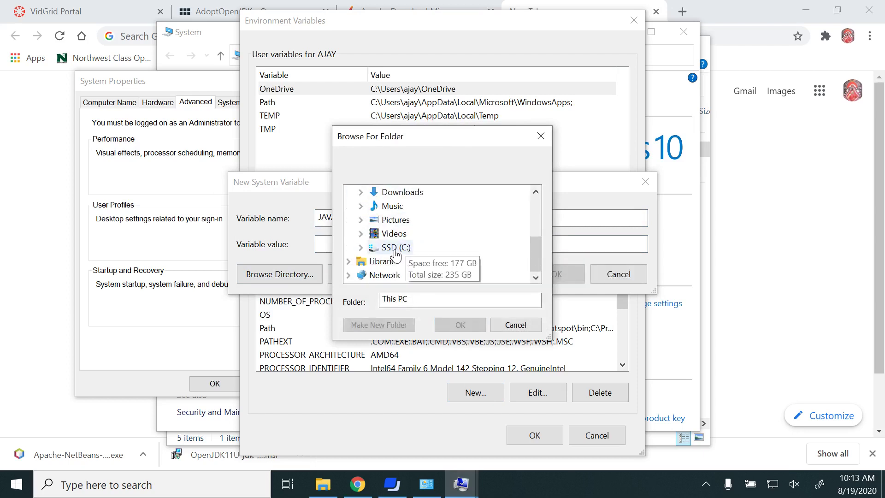
{"action": "double_click", "coordinate": [395, 249]}
{"action": "double_click", "coordinate": [396, 251]}
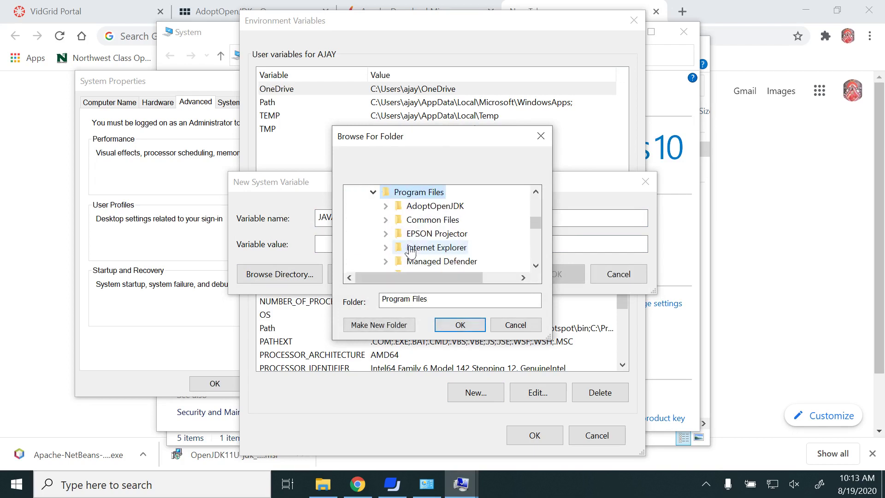
{"action": "double_click", "coordinate": [437, 209]}
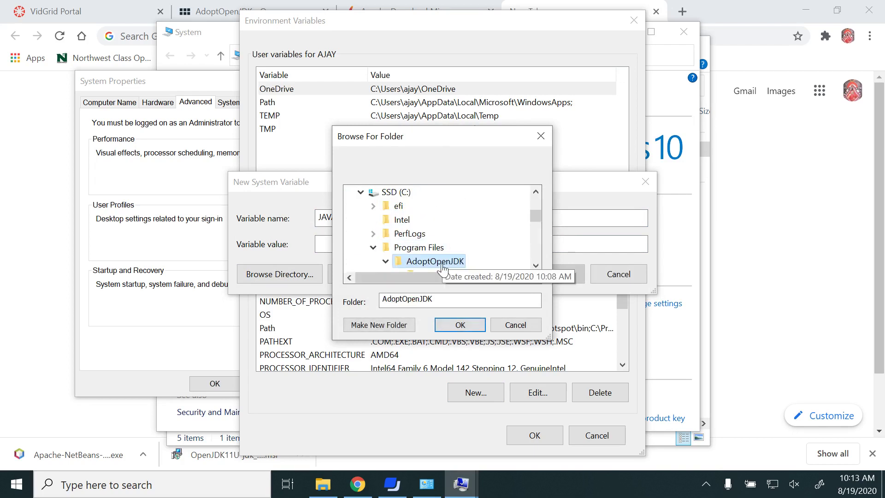
{"action": "scroll", "coordinate": [442, 261], "scroll_direction": "down", "scroll_amount": 2}
{"action": "left_click", "coordinate": [479, 198]}
{"action": "left_click", "coordinate": [460, 325]}
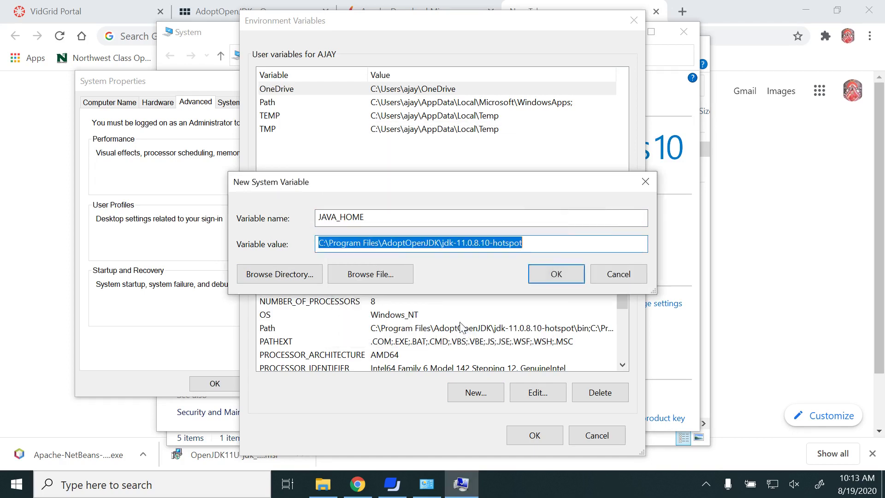
{"action": "left_click", "coordinate": [557, 275]}
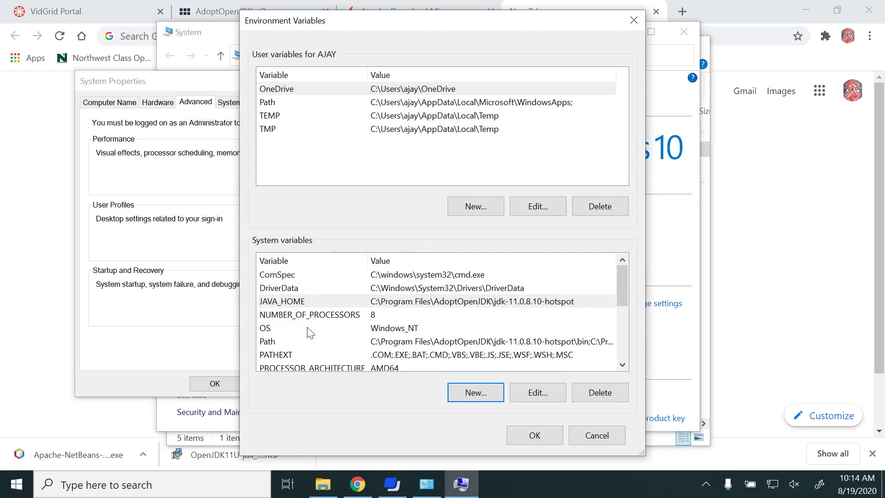
Check the Path and JAVA_HOME entries, save the environment variables and close the system settings windows.
{"action": "left_click", "coordinate": [403, 344]}
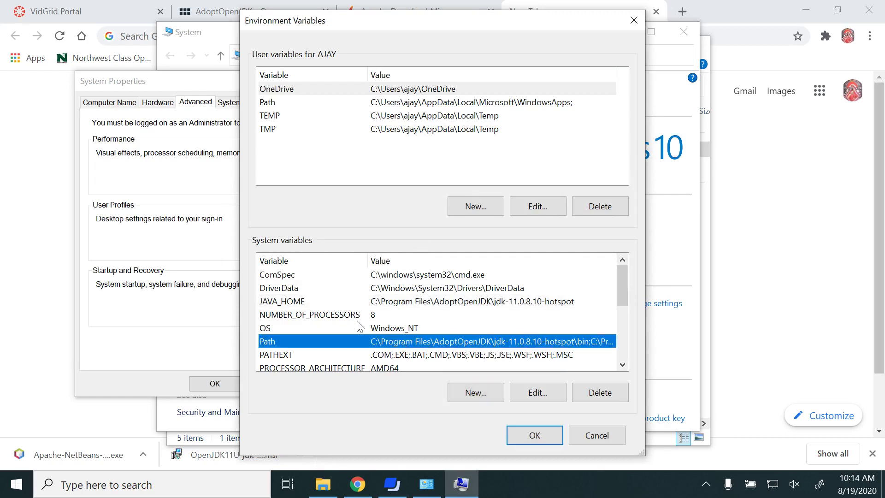
{"action": "left_click", "coordinate": [402, 302]}
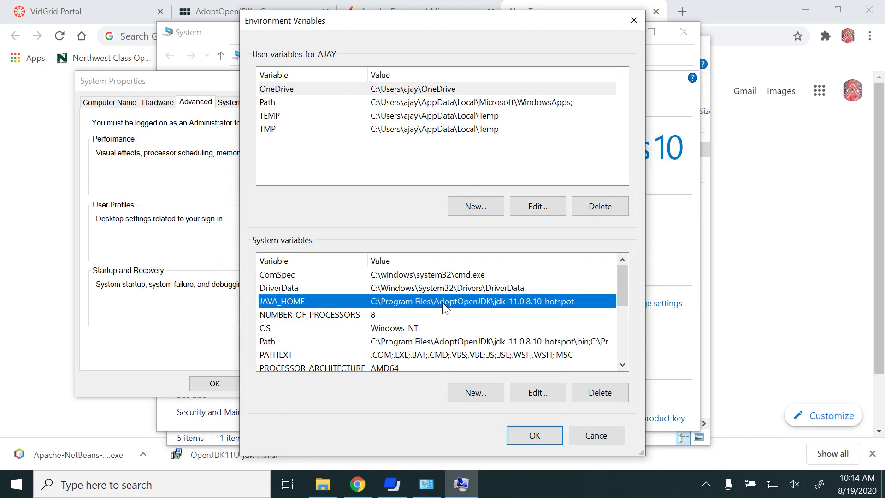
{"action": "left_click", "coordinate": [536, 438]}
{"action": "left_click", "coordinate": [214, 384]}
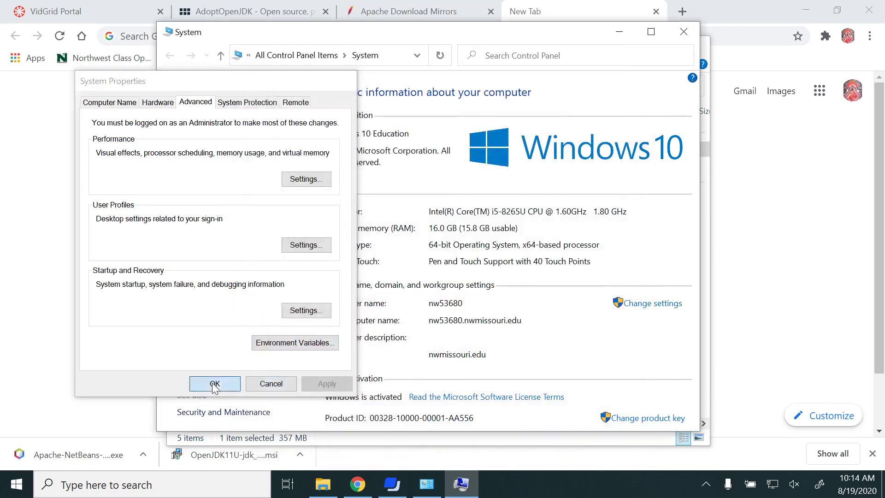
{"action": "left_click", "coordinate": [683, 32]}
Run the Apache-NetBeans-12.0-bin-windows-x64.exe installer again and accept the license agreement.
{"action": "left_click", "coordinate": [374, 153]}
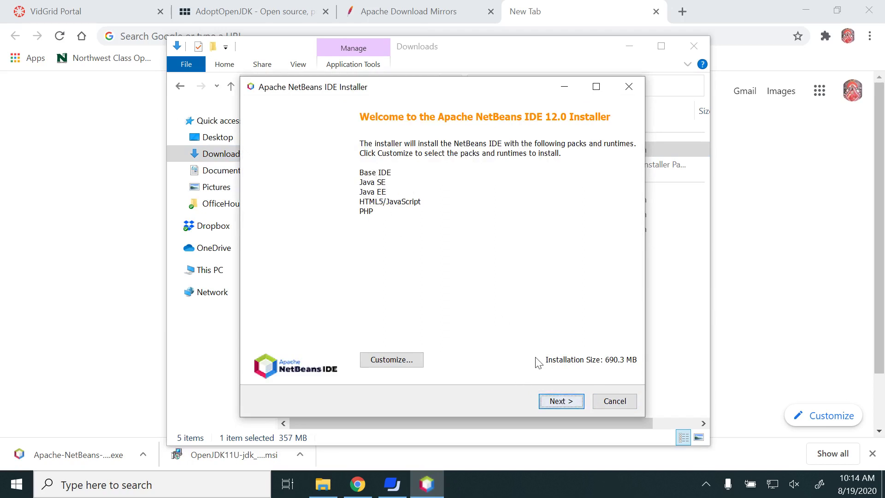
{"action": "left_click", "coordinate": [561, 402]}
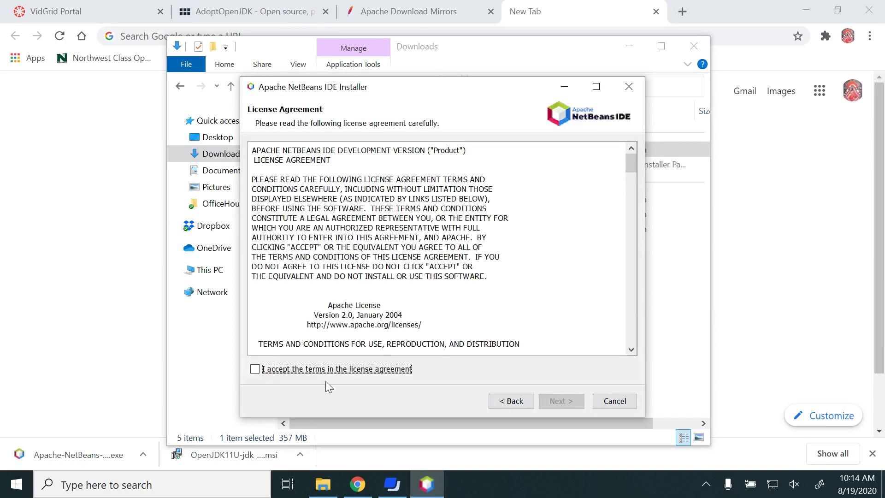
{"action": "left_click", "coordinate": [253, 372]}
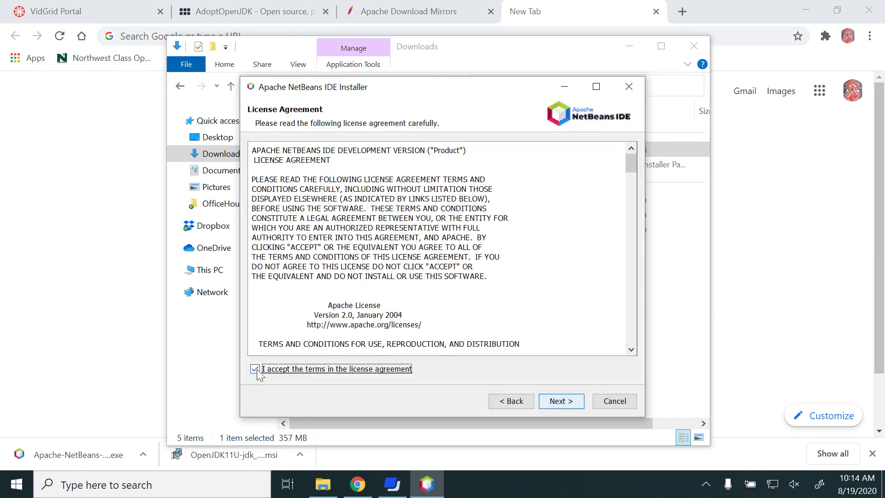
{"action": "left_click", "coordinate": [560, 406]}
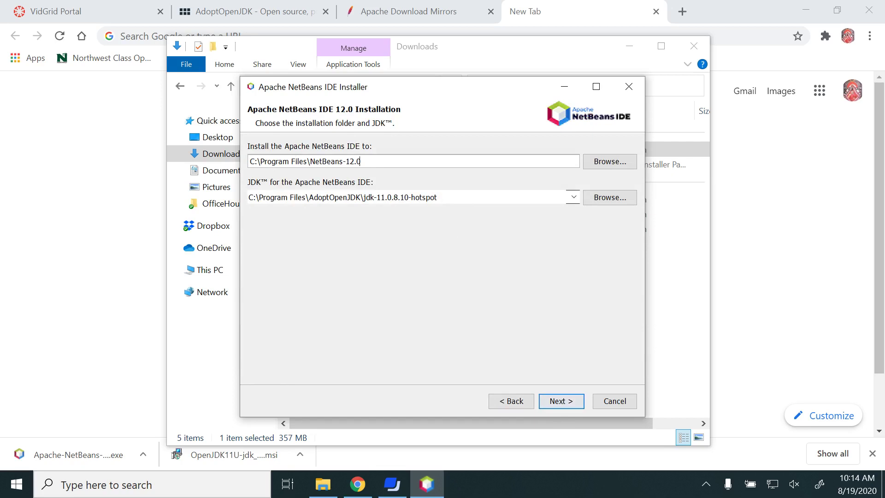
Install NetBeans into C:\Program Files\NetBeans-12.0 with the jdk-11.0.8.10-hotspot JDK and update checking on, and finish the setup.
{"action": "left_click", "coordinate": [560, 406]}
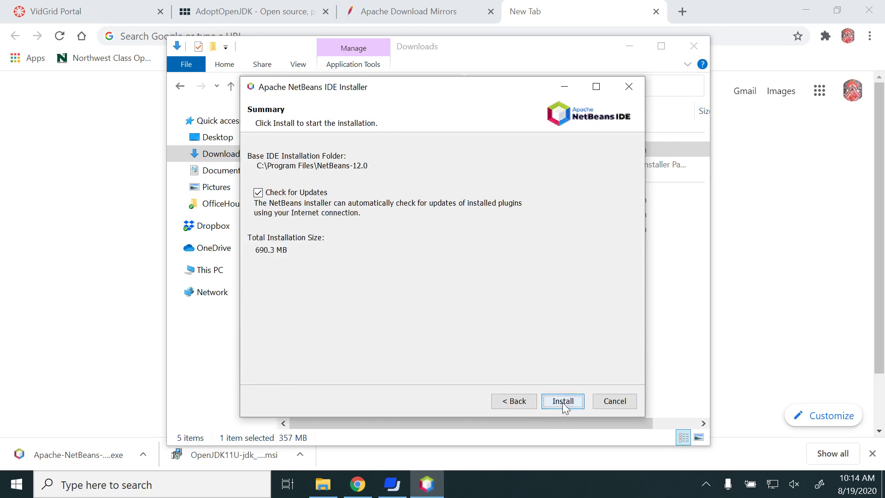
{"action": "left_click", "coordinate": [563, 401]}
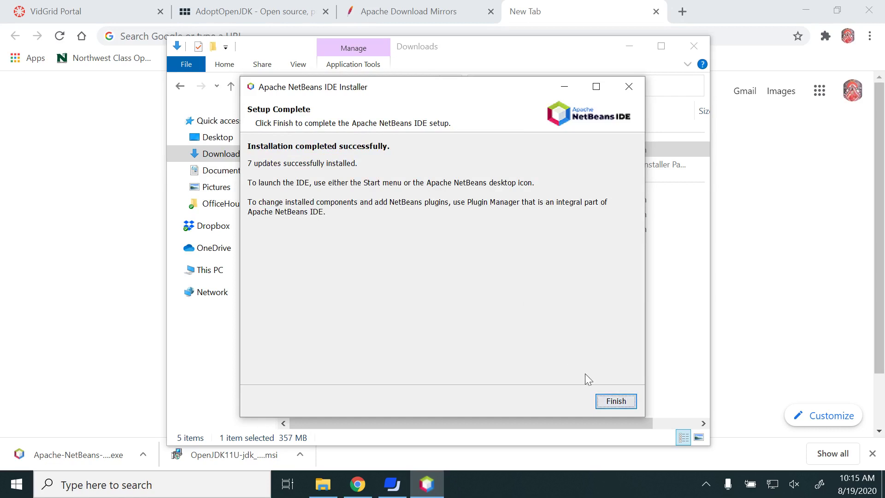
{"action": "left_click", "coordinate": [616, 403]}
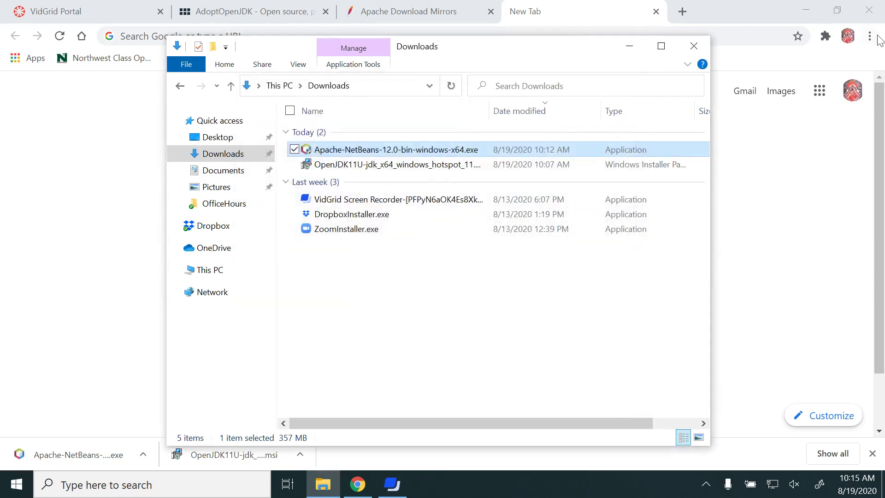
Launch Apache NetBeans IDE from the desktop, close its Start Page and move the window slightly.
{"action": "left_click", "coordinate": [808, 9]}
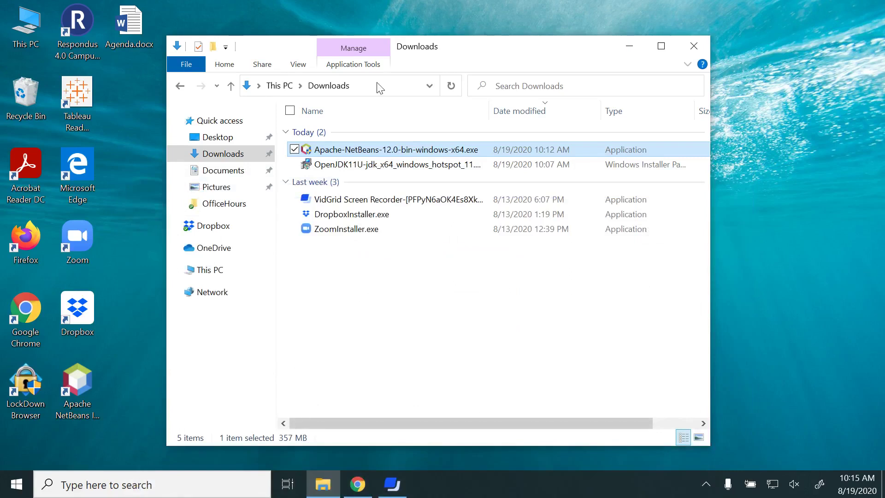
{"action": "left_click", "coordinate": [631, 48]}
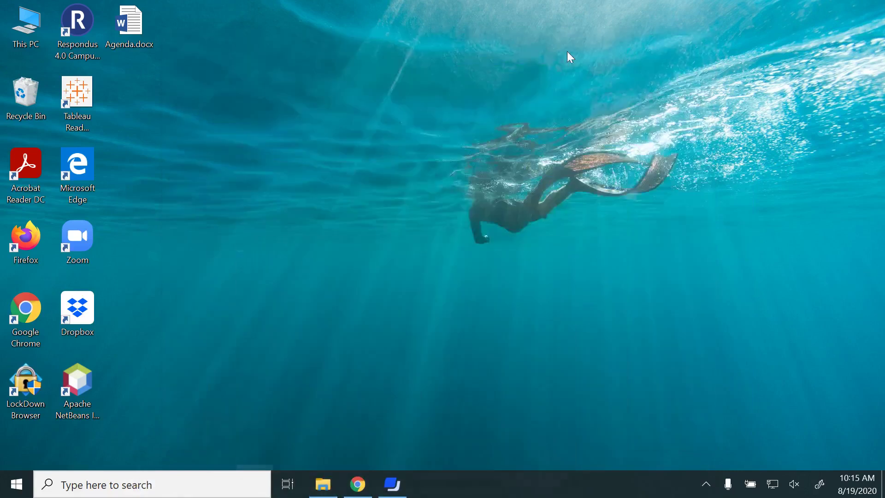
{"action": "double_click", "coordinate": [85, 405]}
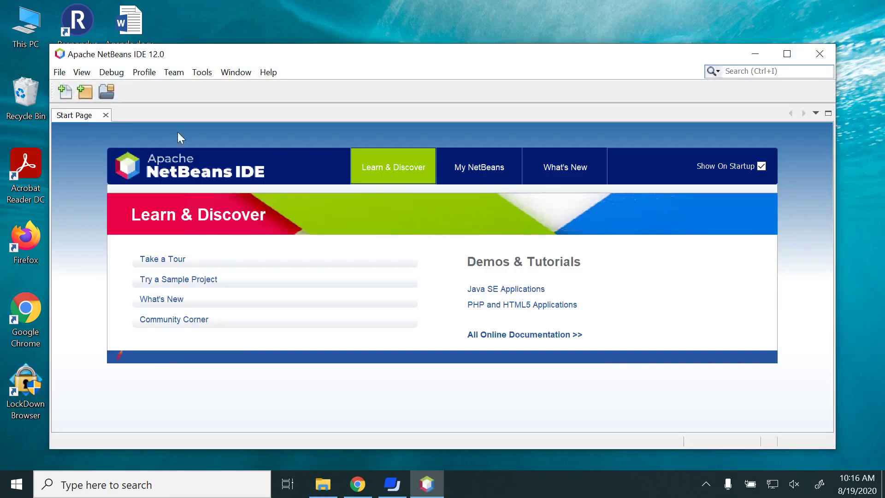
{"action": "left_click", "coordinate": [105, 114]}
{"action": "left_click_drag", "start_coordinate": [511, 59], "coordinate": [497, 42]}
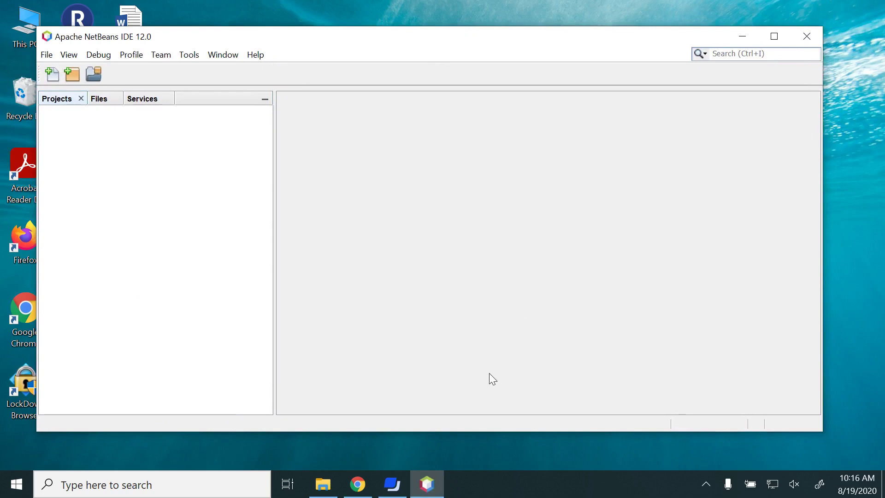